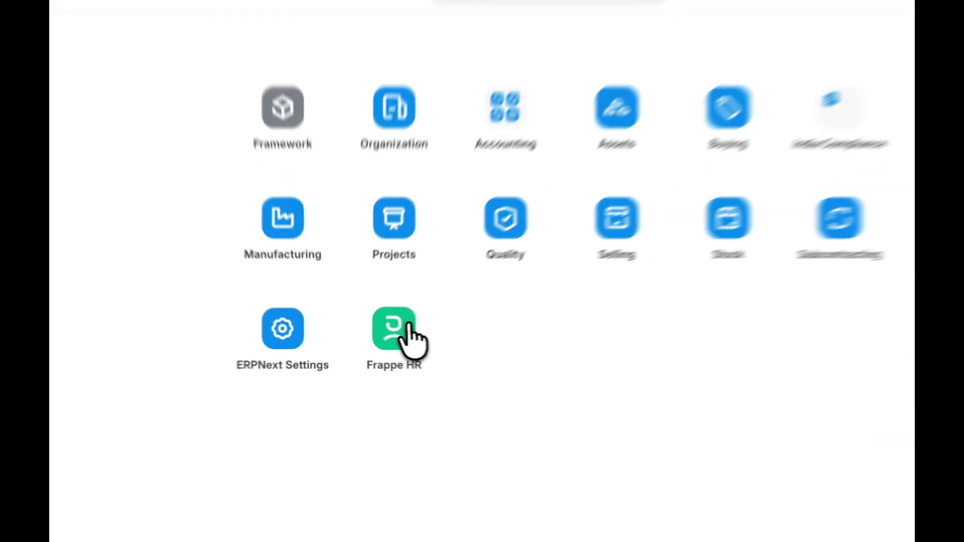
Open the Over Time overtime type in the Shift & Attendance workspace of Frappe HR.
{"action": "left_click", "coordinate": [375, 333]}
{"action": "left_click", "coordinate": [652, 224]}
{"action": "scroll", "coordinate": [617, 271], "scroll_direction": "down", "scroll_amount": 4}
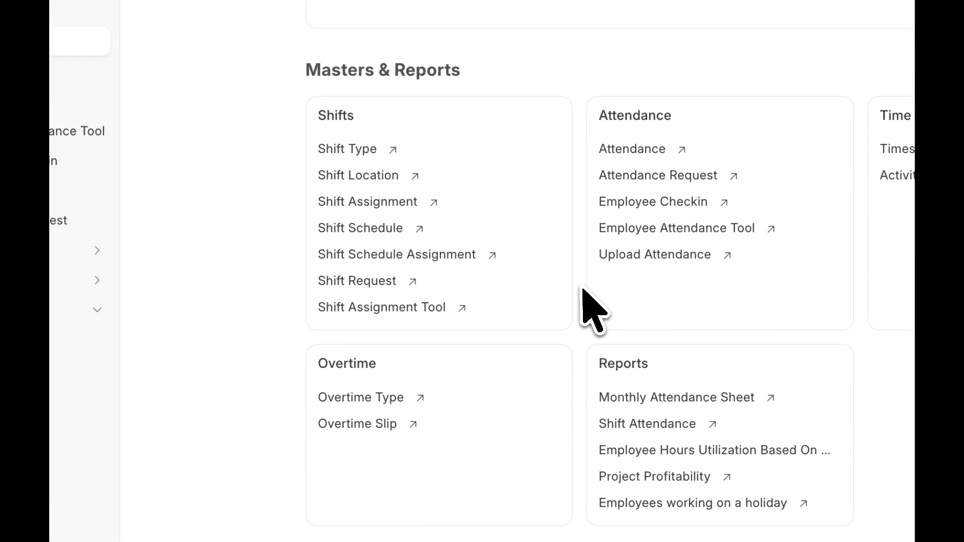
{"action": "left_click", "coordinate": [370, 411]}
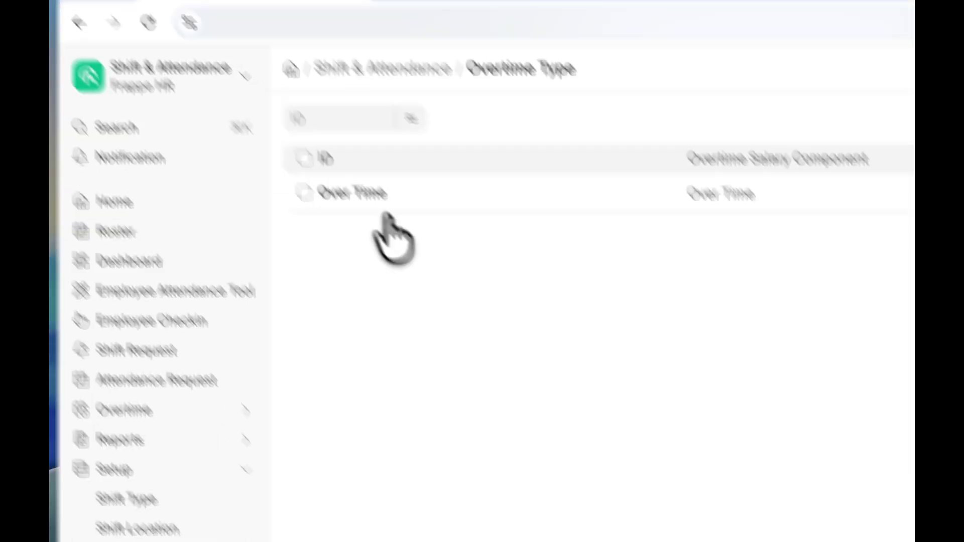
{"action": "left_click", "coordinate": [386, 216]}
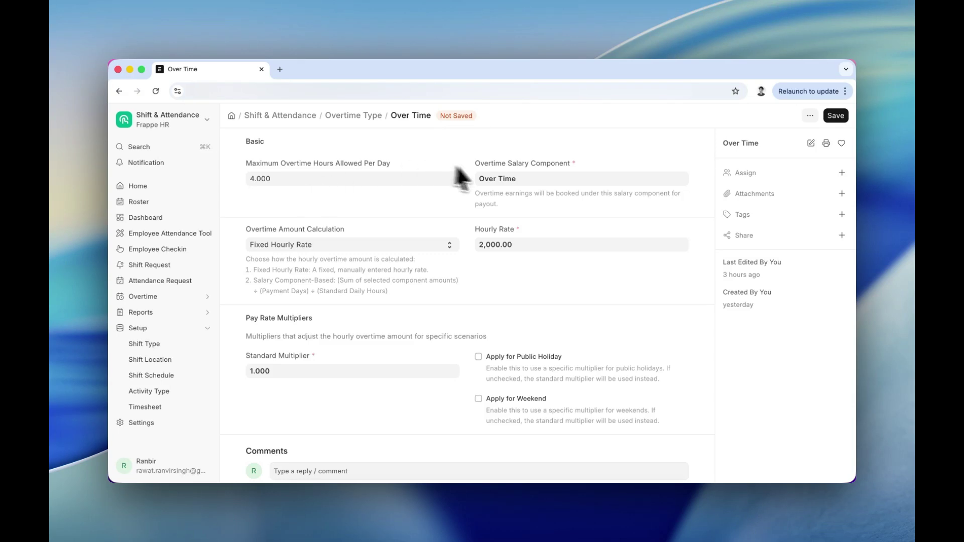
Clear the overtime salary component and select Over Time for it.
{"action": "left_click", "coordinate": [509, 178]}
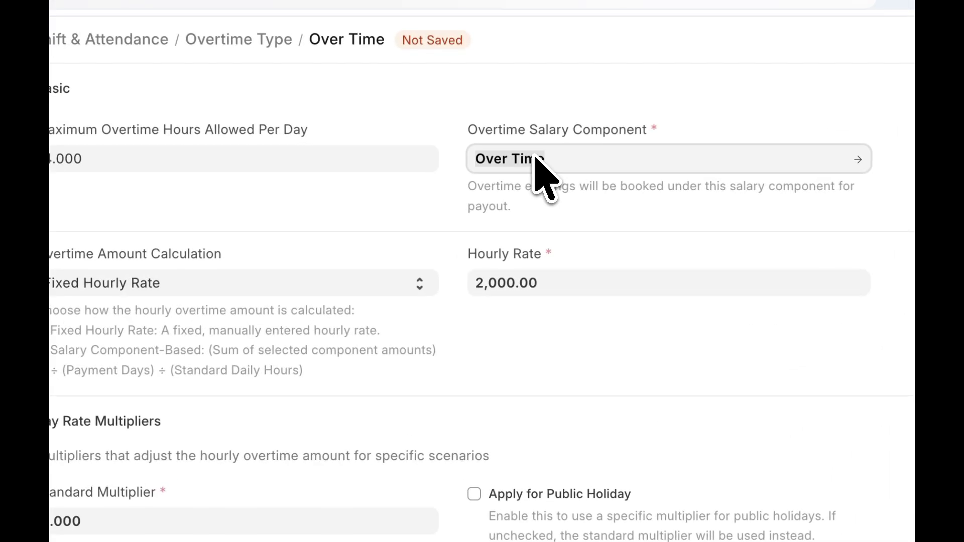
{"action": "key", "text": "BackSpace"}
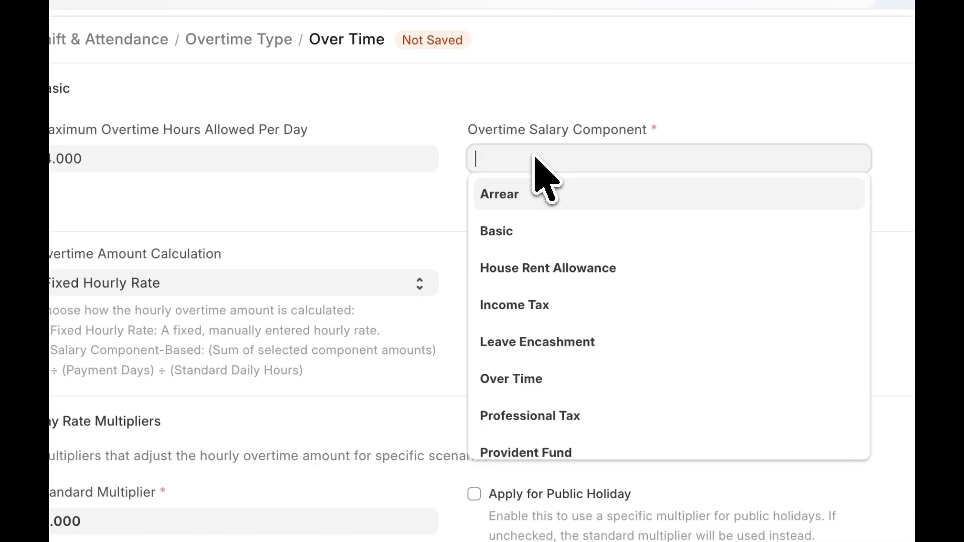
{"action": "scroll", "coordinate": [555, 356], "scroll_direction": "down", "scroll_amount": 2}
{"action": "scroll", "coordinate": [542, 352], "scroll_direction": "up", "scroll_amount": 1}
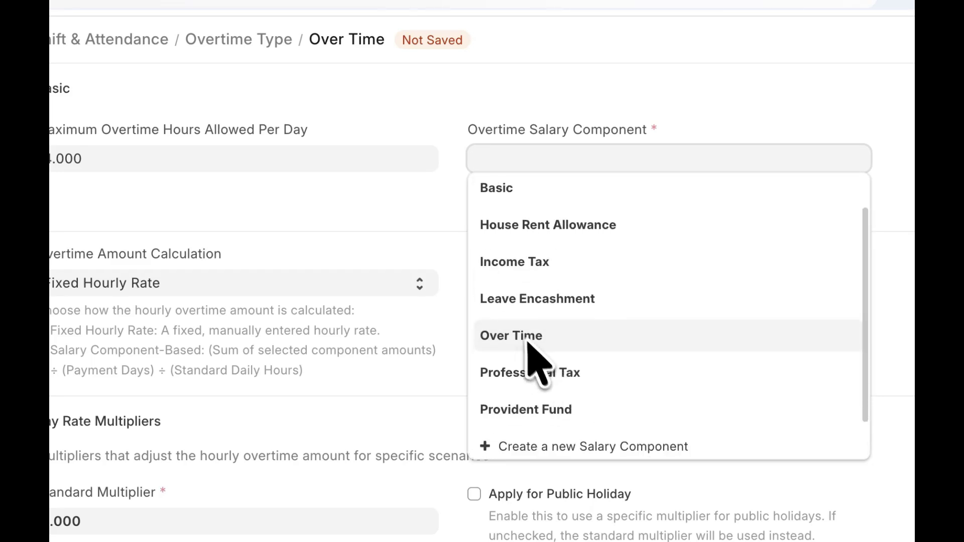
{"action": "left_click", "coordinate": [528, 344]}
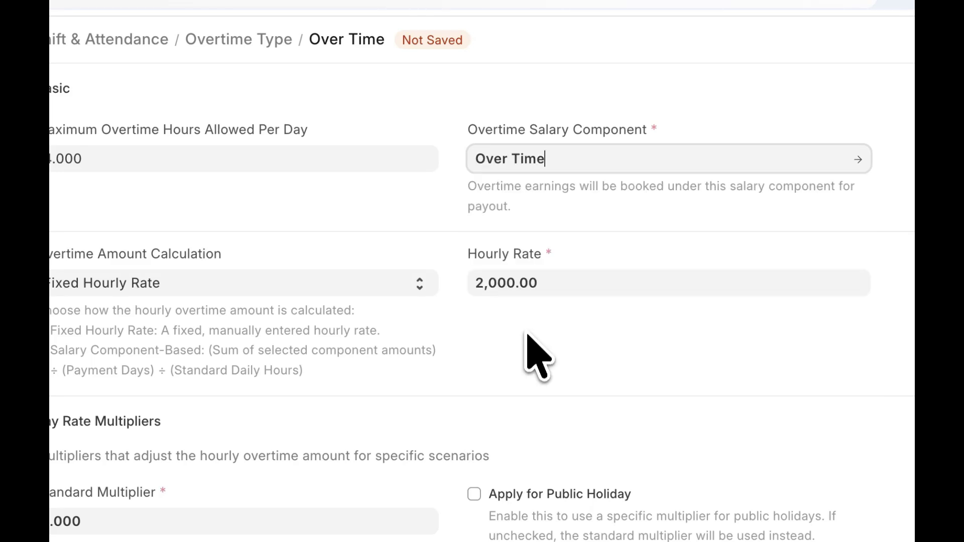
{"action": "left_click", "coordinate": [385, 201]}
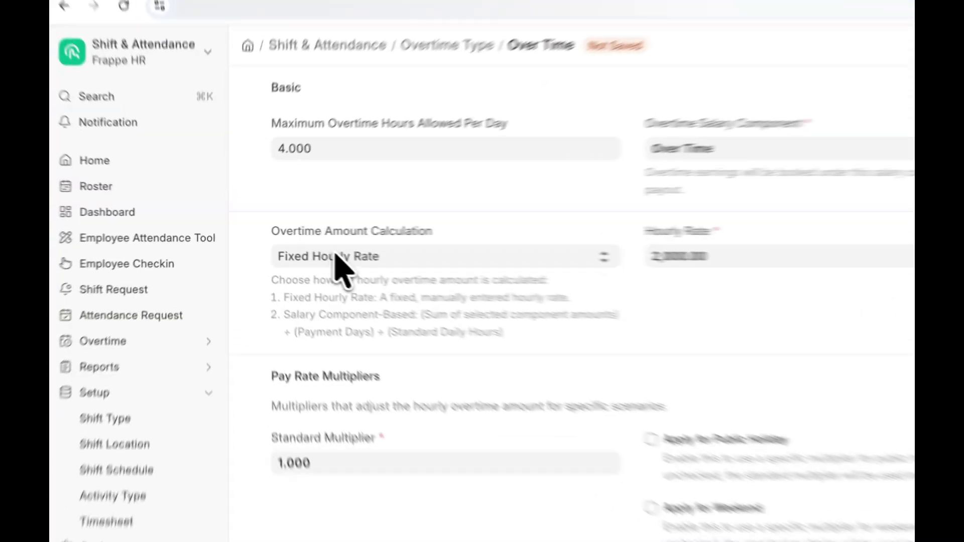
Try Salary Component Based as the overtime amount calculation and set it back to Fixed Hourly Rate.
{"action": "left_click", "coordinate": [284, 243]}
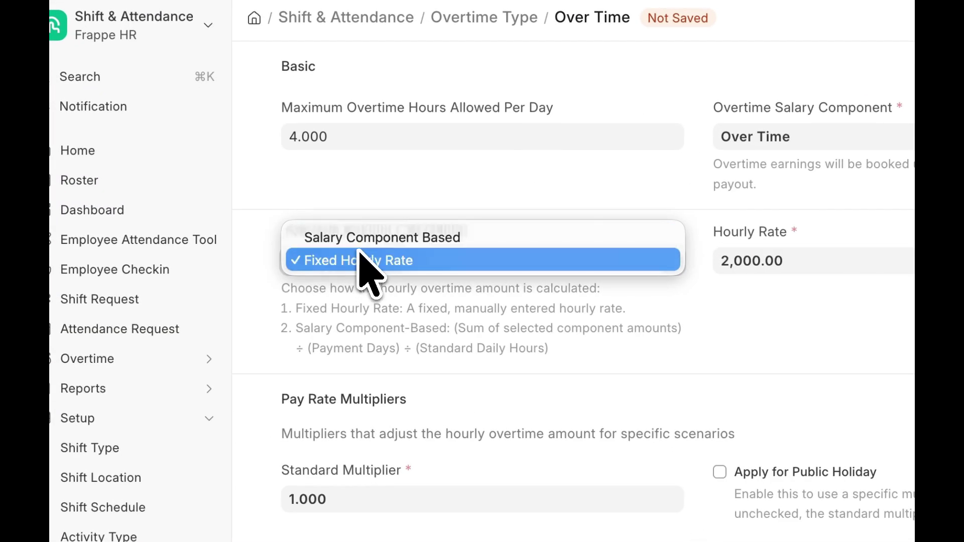
{"action": "left_click", "coordinate": [330, 265]}
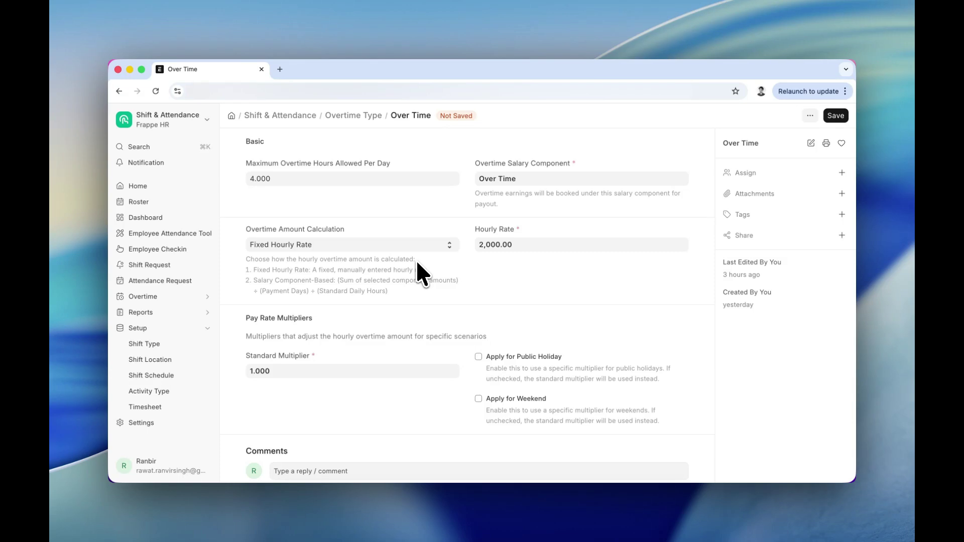
{"action": "left_click", "coordinate": [409, 249]}
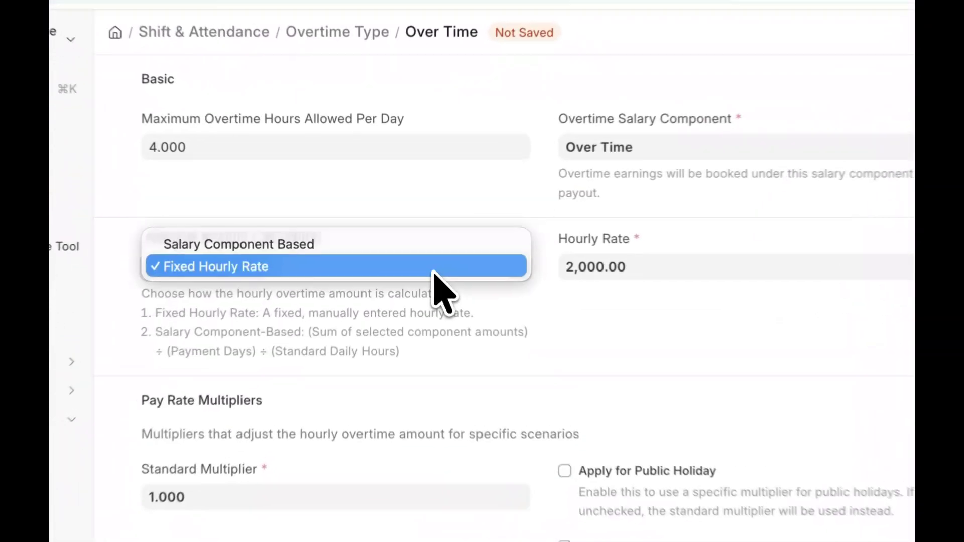
{"action": "left_click", "coordinate": [406, 250]}
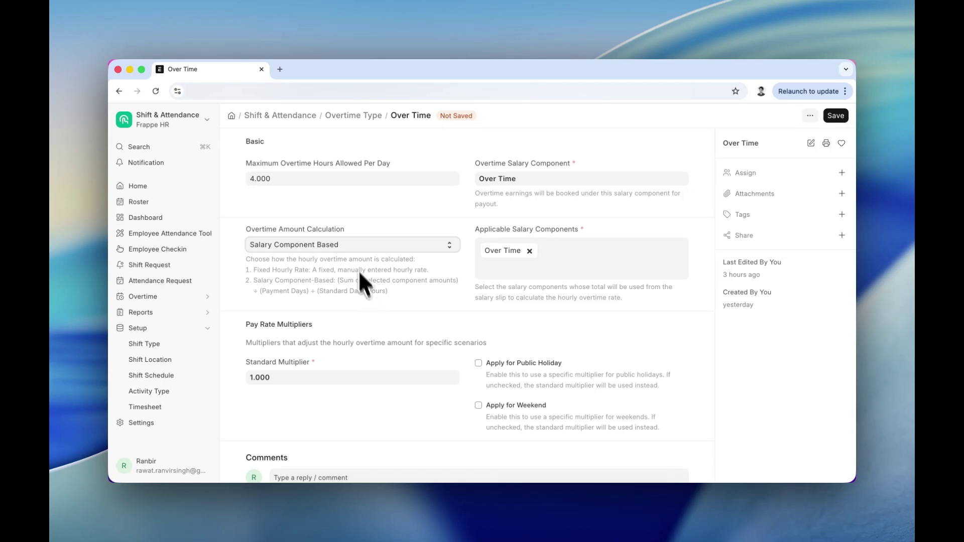
{"action": "left_click", "coordinate": [352, 245]}
{"action": "left_click", "coordinate": [344, 253]}
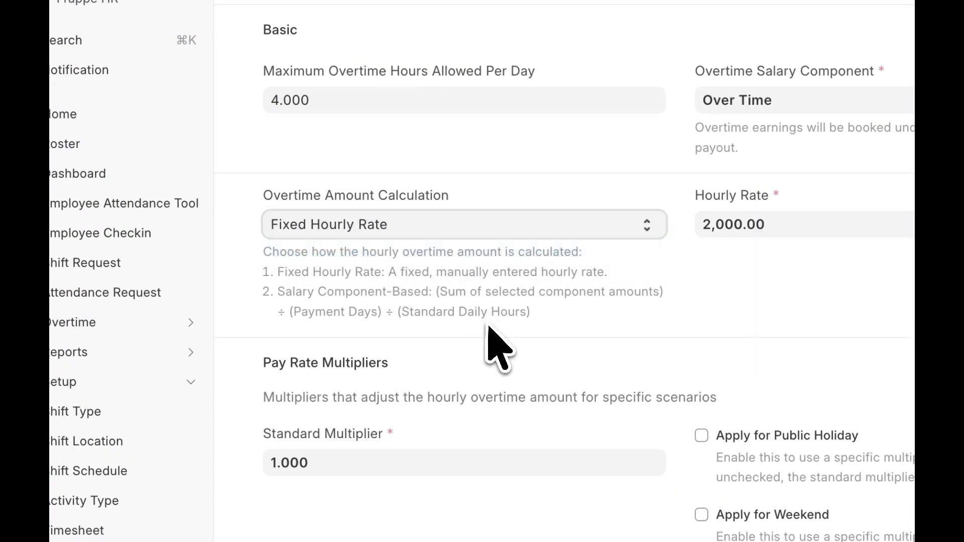
Enable the weekend and public holiday pay rates on the overtime type, with a multiplier of 2 for each.
{"action": "scroll", "coordinate": [491, 329], "scroll_direction": "down", "scroll_amount": 3}
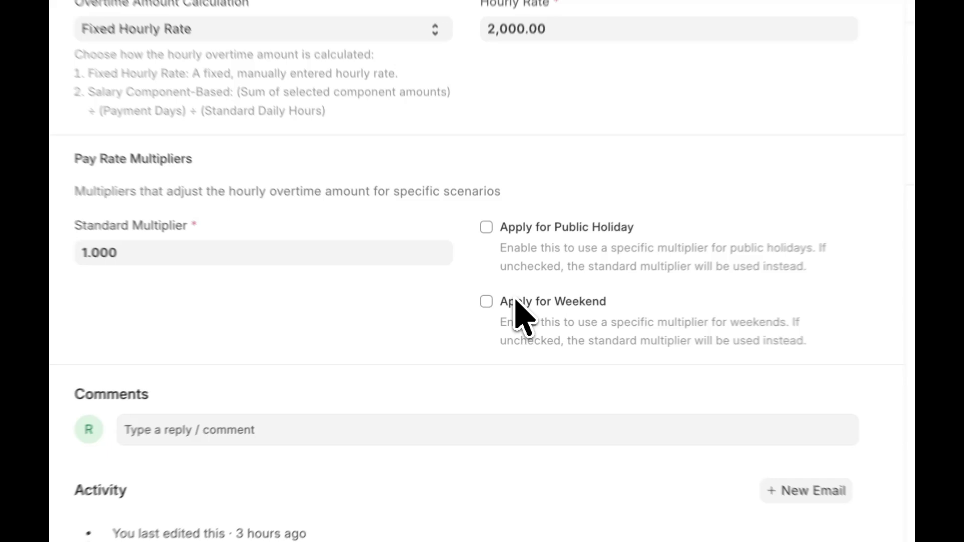
{"action": "left_click", "coordinate": [479, 315]}
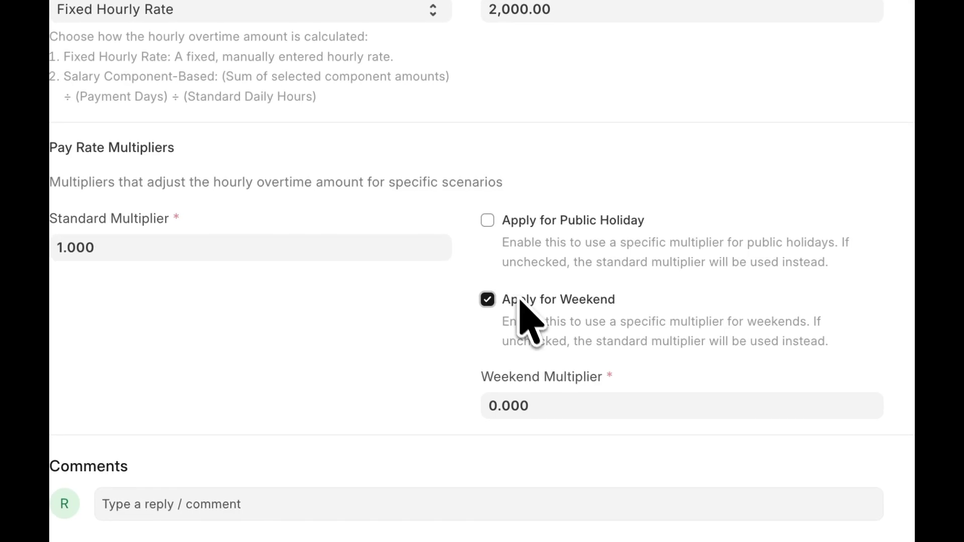
{"action": "left_click", "coordinate": [569, 411]}
{"action": "type", "text": "2"}
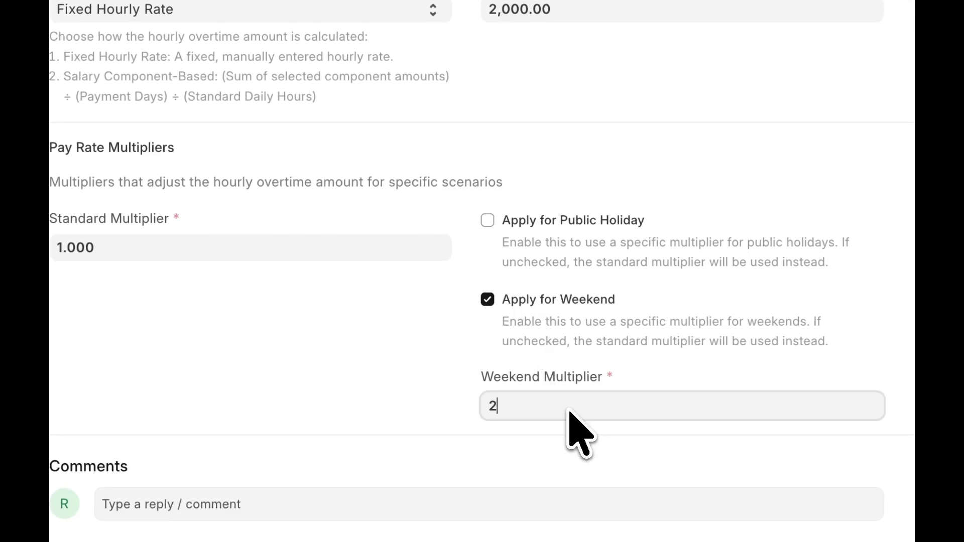
{"action": "left_click", "coordinate": [427, 386]}
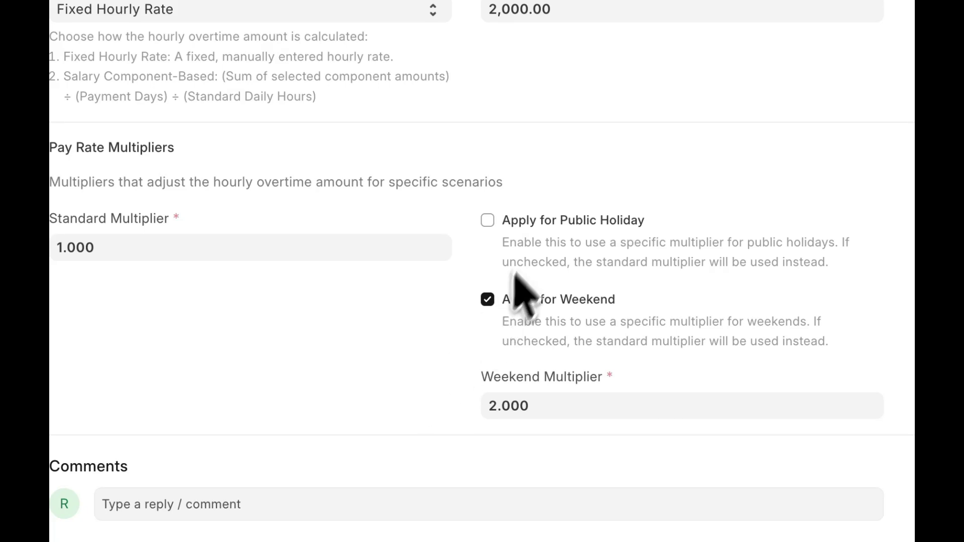
{"action": "left_click", "coordinate": [537, 224]}
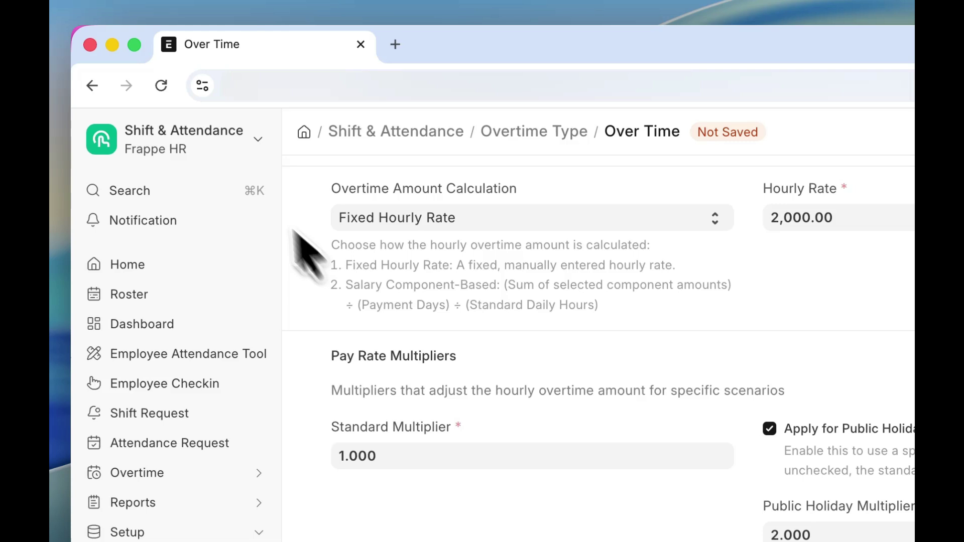
Open the General Shift shift type and review its auto attendance, late entry, early exit and overtime settings.
{"action": "left_click", "coordinate": [206, 137]}
{"action": "mouse_move", "coordinate": [211, 208]}
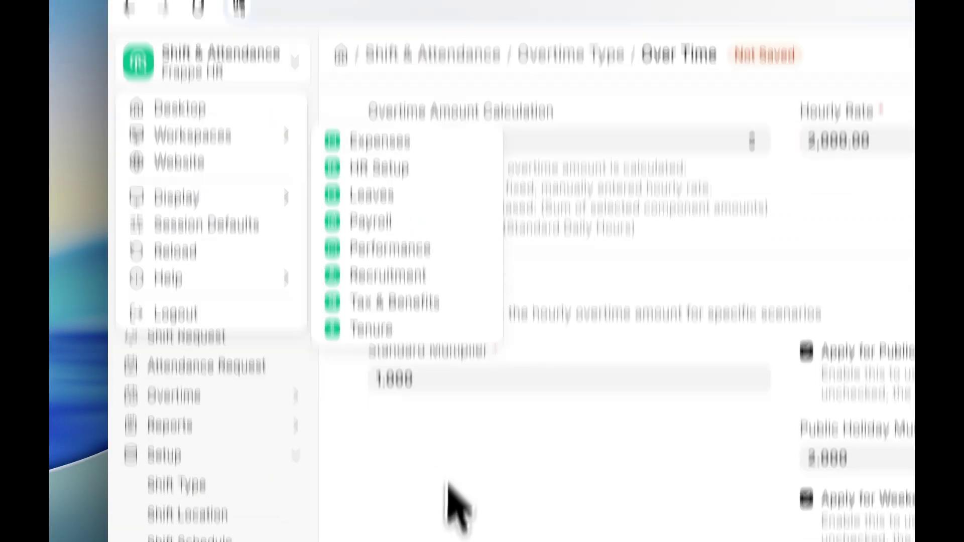
{"action": "left_click", "coordinate": [452, 384]}
{"action": "left_click", "coordinate": [222, 355]}
{"action": "left_click", "coordinate": [407, 46]}
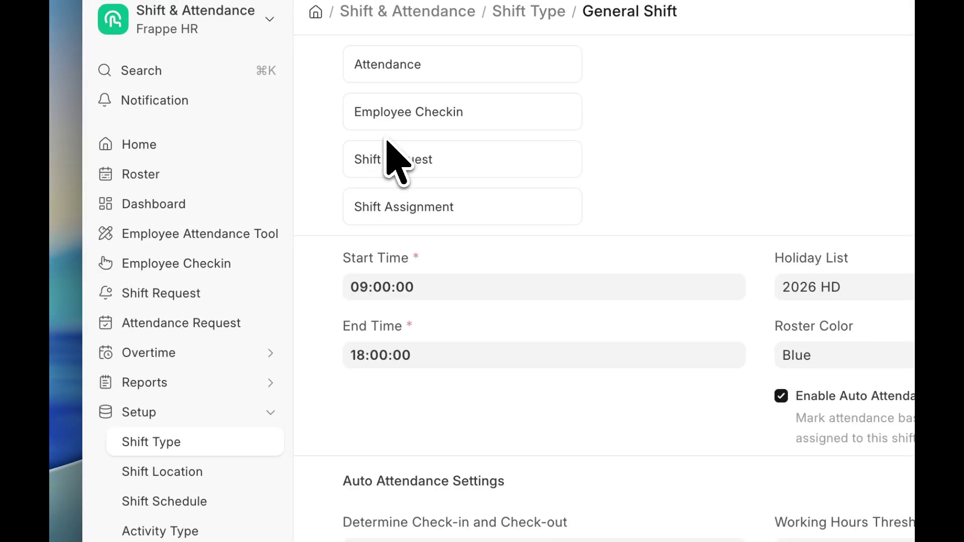
{"action": "scroll", "coordinate": [630, 352], "scroll_direction": "down", "scroll_amount": 10}
{"action": "scroll", "coordinate": [479, 292], "scroll_direction": "down", "scroll_amount": 4}
{"action": "scroll", "coordinate": [477, 286], "scroll_direction": "up", "scroll_amount": 15}
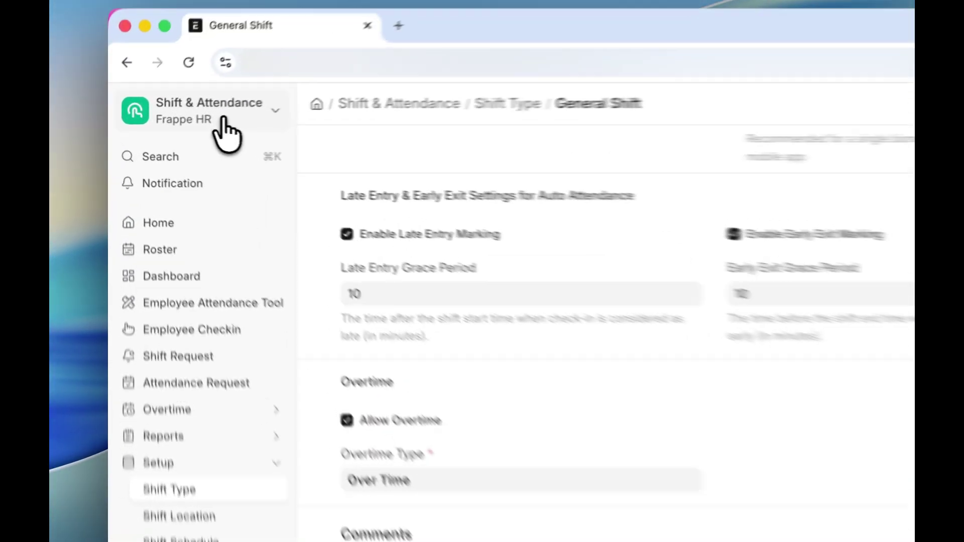
Open the Payroll Settings and check the option that creates overtime slips for eligible employees.
{"action": "left_click", "coordinate": [173, 123]}
{"action": "mouse_move", "coordinate": [185, 162]}
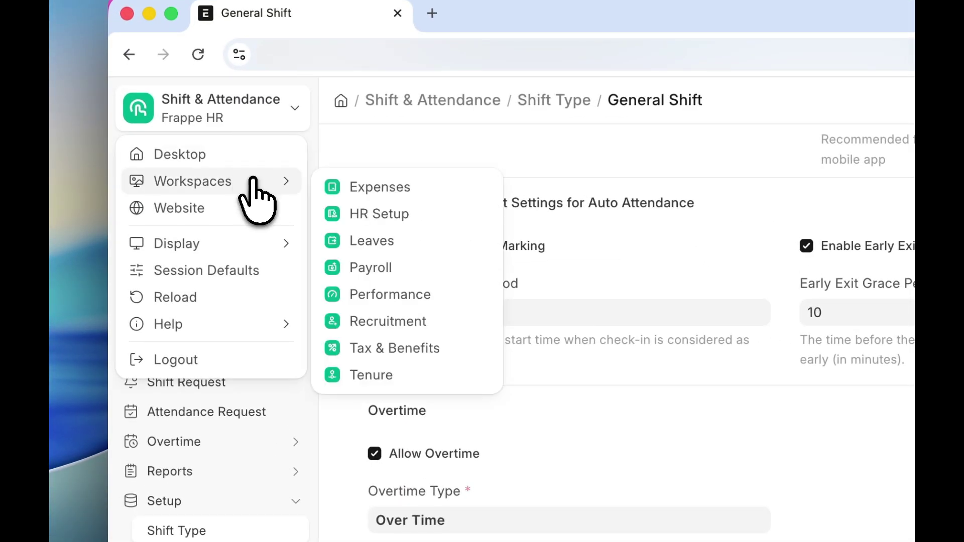
{"action": "left_click", "coordinate": [369, 267]}
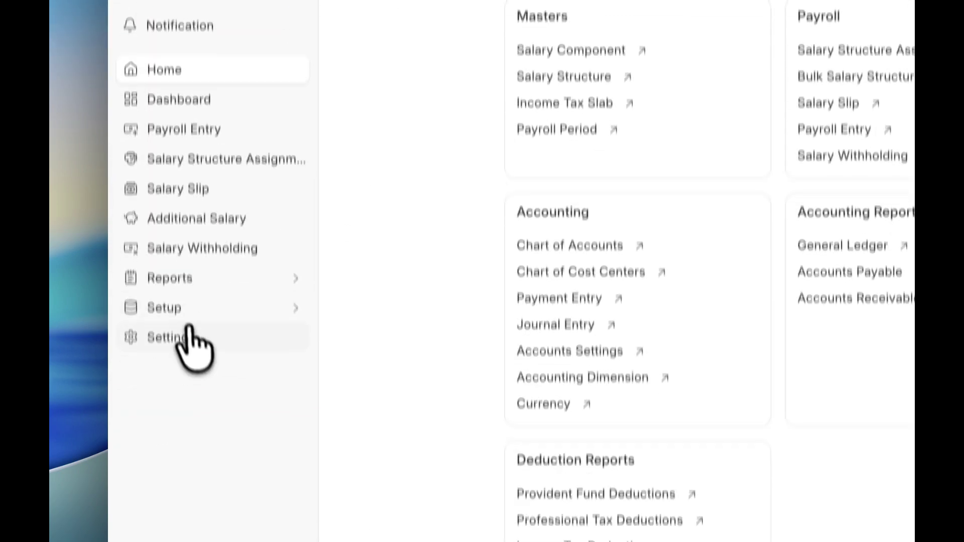
{"action": "left_click", "coordinate": [189, 335]}
{"action": "scroll", "coordinate": [402, 311], "scroll_direction": "up", "scroll_amount": 1}
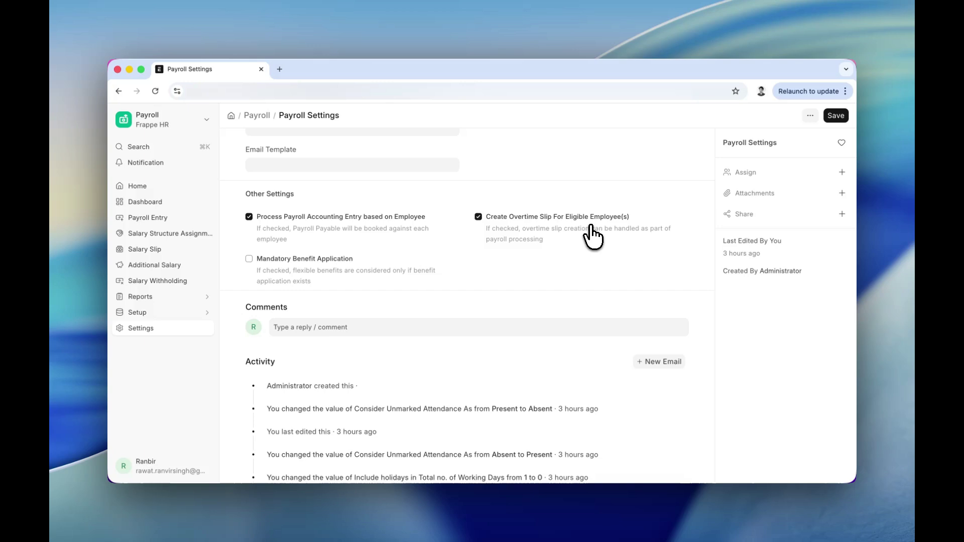
{"action": "scroll", "coordinate": [624, 233], "scroll_direction": "up", "scroll_amount": 1}
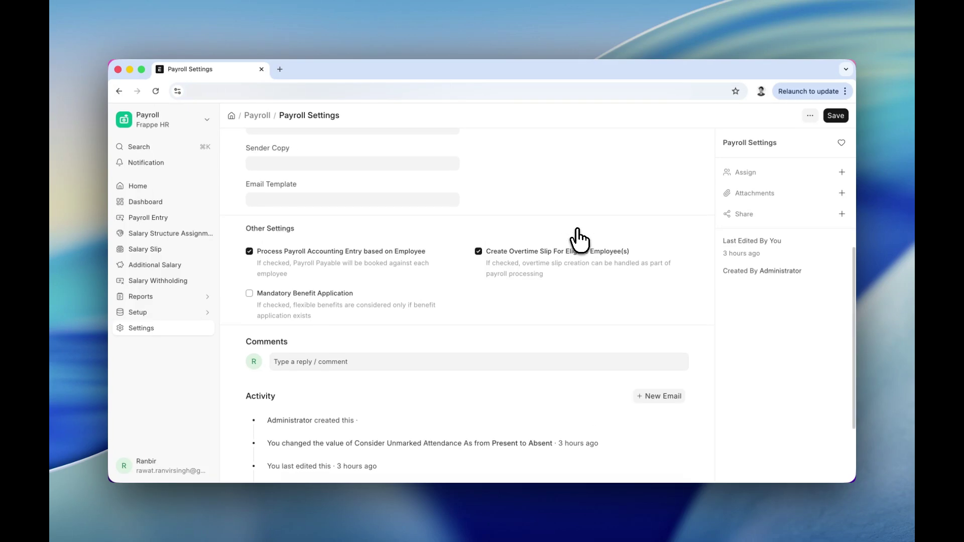
{"action": "scroll", "coordinate": [578, 236], "scroll_direction": "up", "scroll_amount": 2}
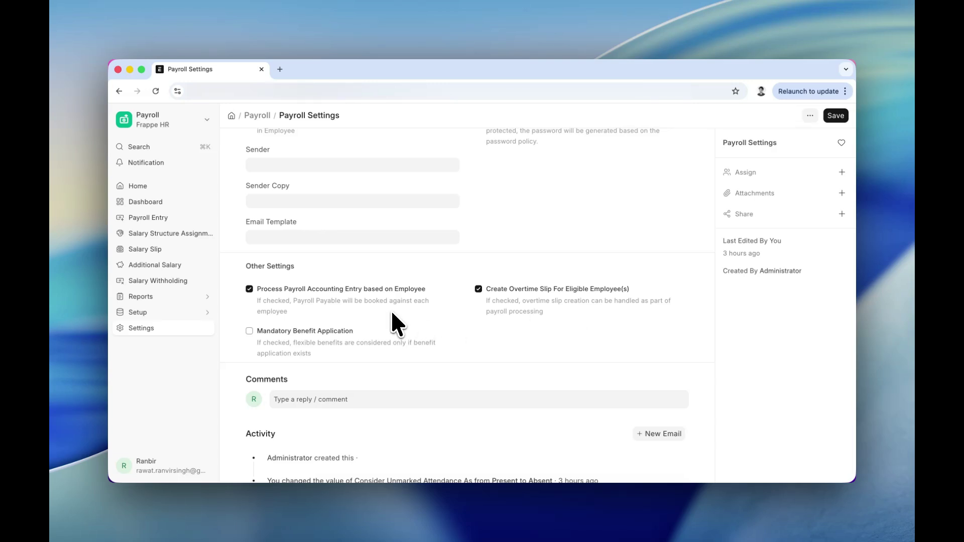
Open the attendance record dated 01-05-2026 in Shift & Attendance and review its in and out times and overtime details.
{"action": "left_click", "coordinate": [181, 122]}
{"action": "mouse_move", "coordinate": [185, 161]}
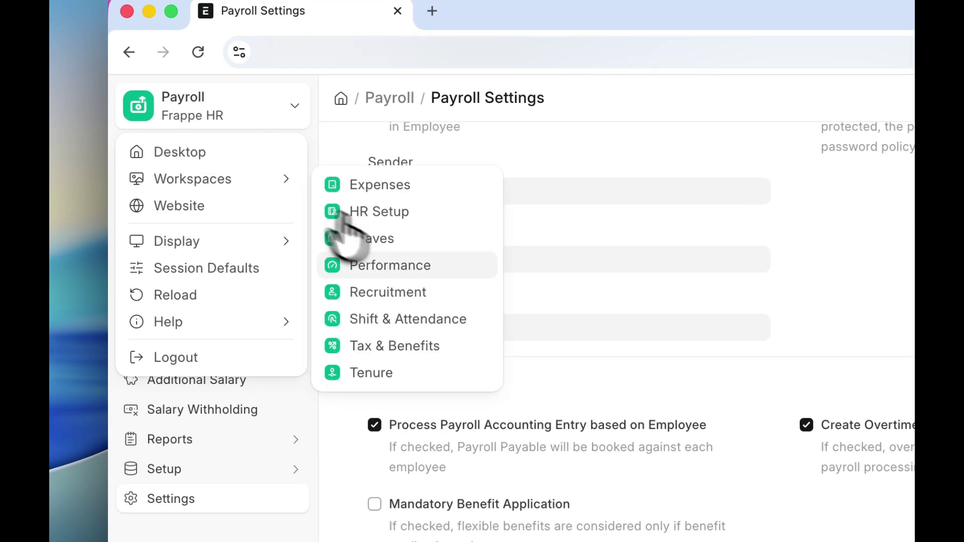
{"action": "left_click", "coordinate": [403, 320]}
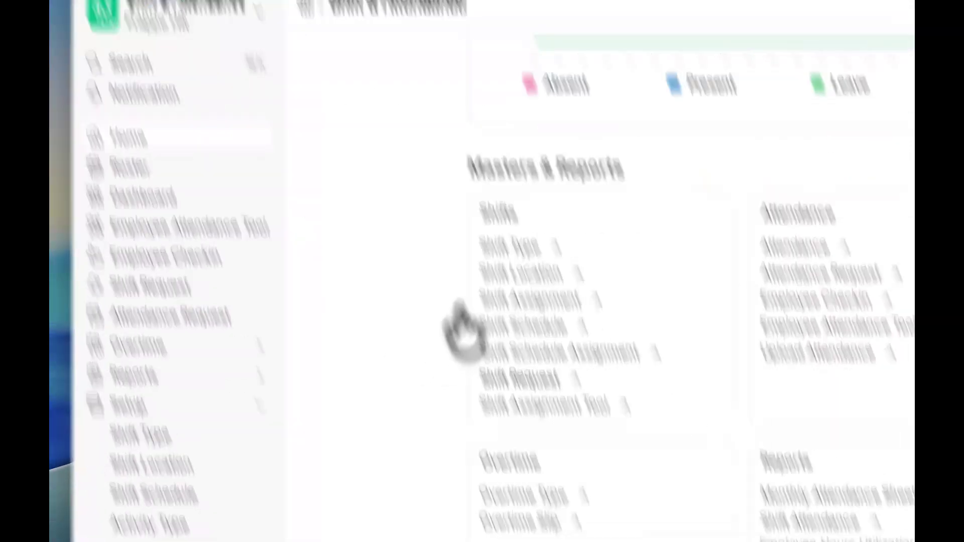
{"action": "scroll", "coordinate": [482, 391], "scroll_direction": "up", "scroll_amount": 4}
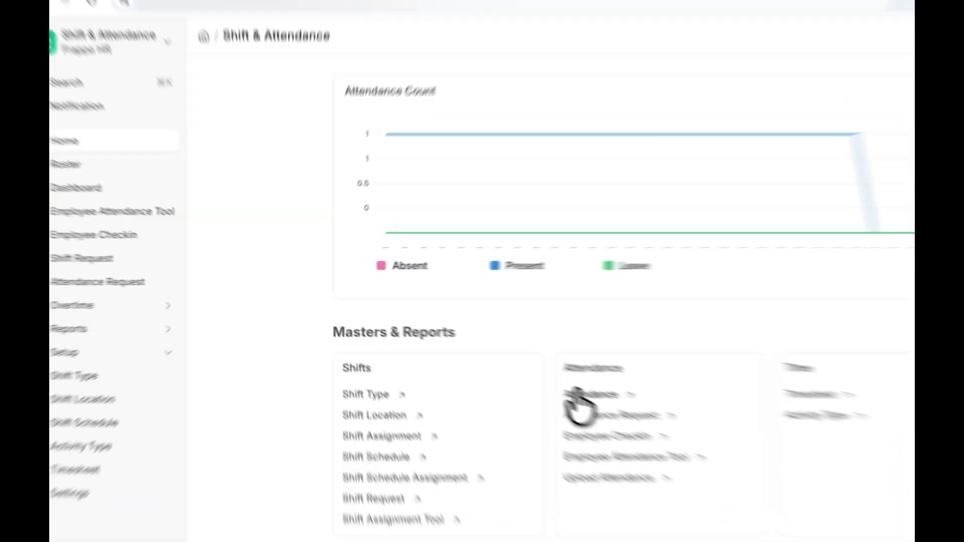
{"action": "left_click", "coordinate": [491, 356]}
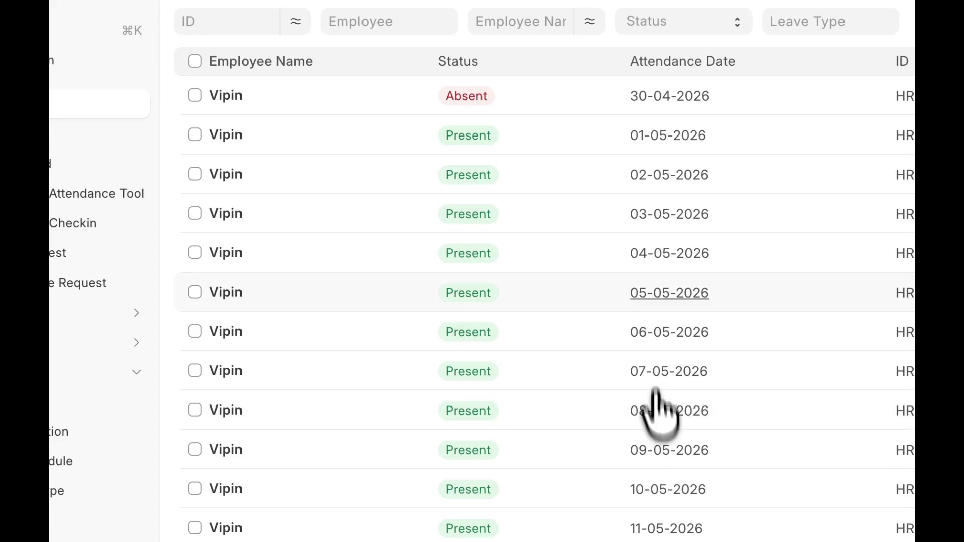
{"action": "left_click", "coordinate": [324, 136]}
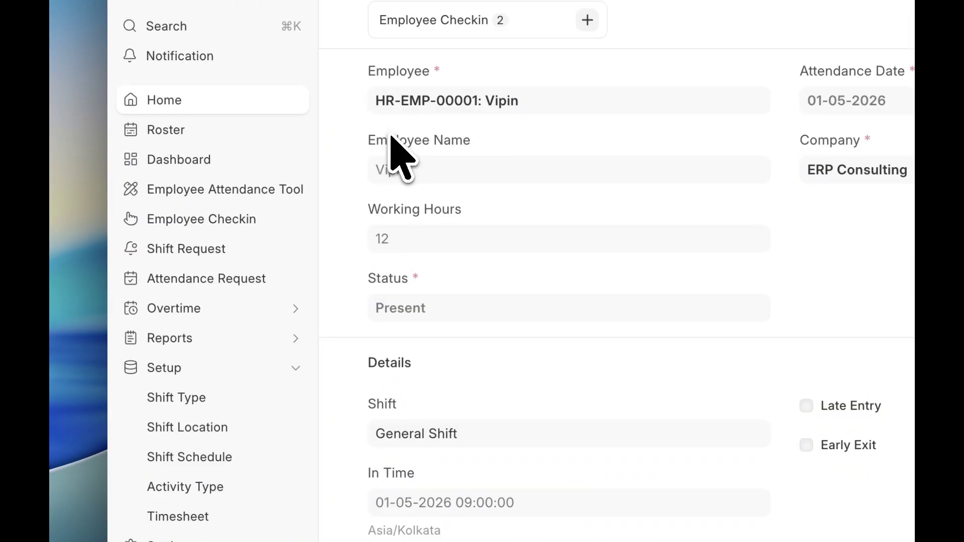
{"action": "scroll", "coordinate": [527, 321], "scroll_direction": "down", "scroll_amount": 3}
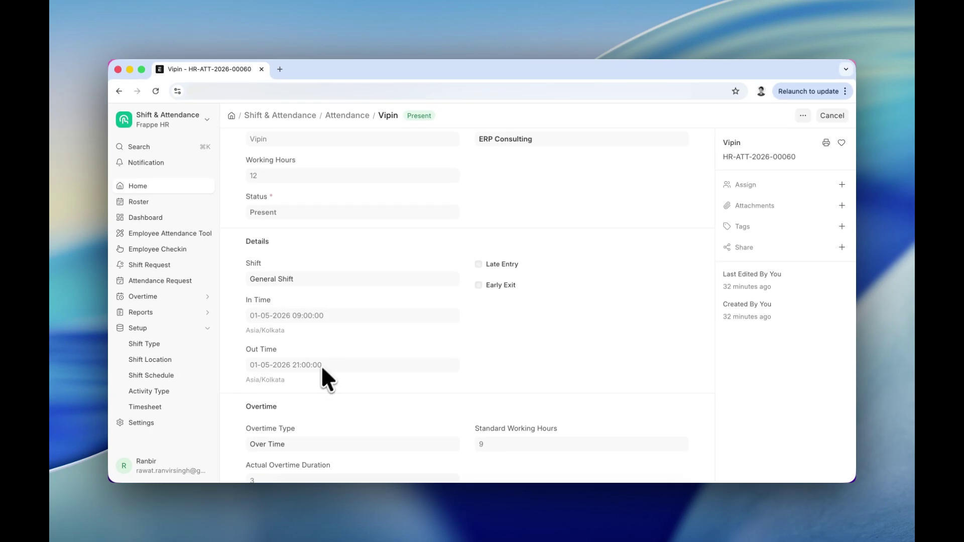
{"action": "scroll", "coordinate": [322, 369], "scroll_direction": "down", "scroll_amount": 2}
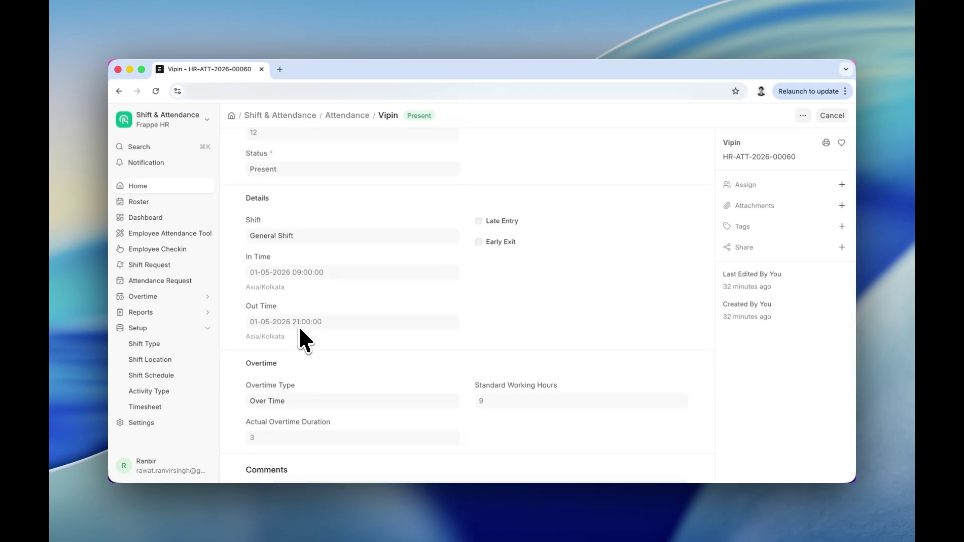
{"action": "scroll", "coordinate": [314, 365], "scroll_direction": "down", "scroll_amount": 1}
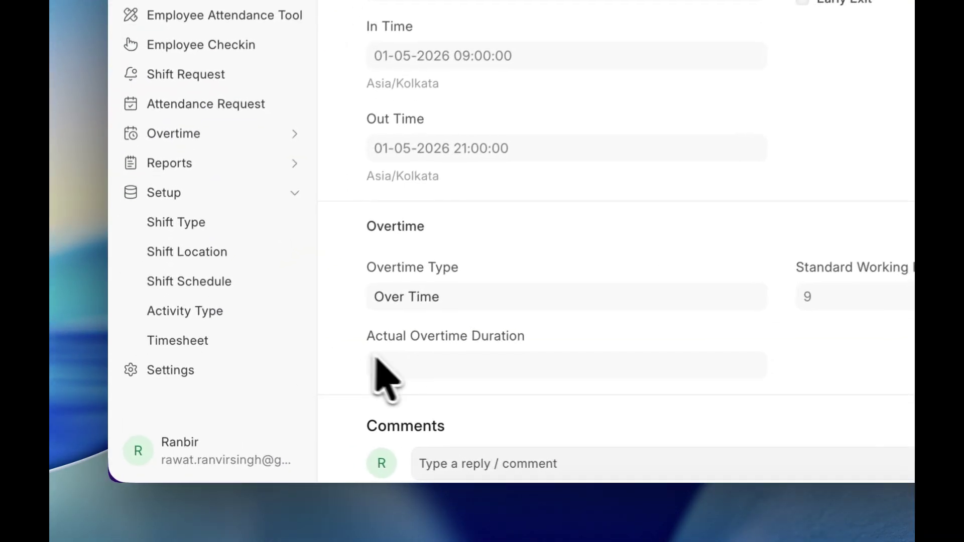
{"action": "scroll", "coordinate": [516, 287], "scroll_direction": "up", "scroll_amount": 1}
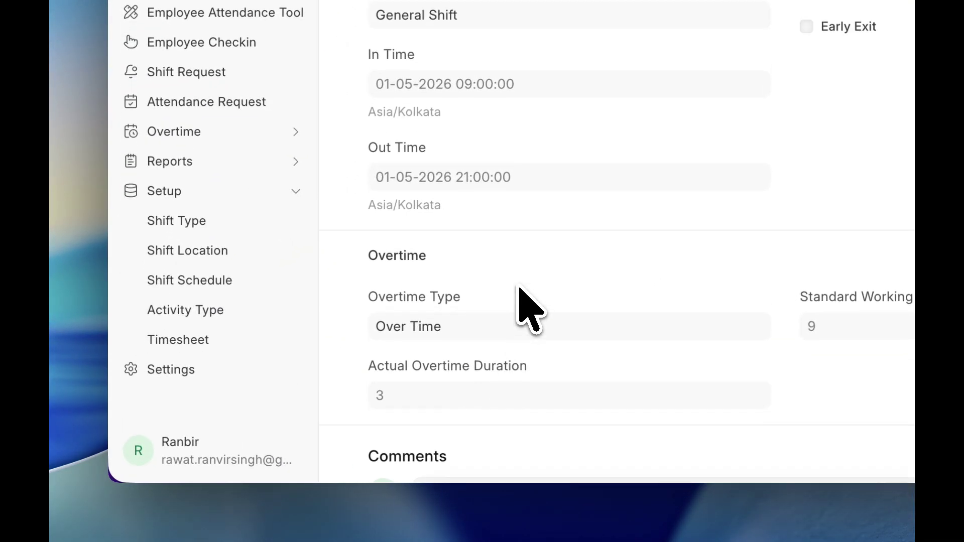
Review the working hours, shift times and overtime section of the 01-05-2026 attendance record.
{"action": "scroll", "coordinate": [516, 246], "scroll_direction": "up", "scroll_amount": 3}
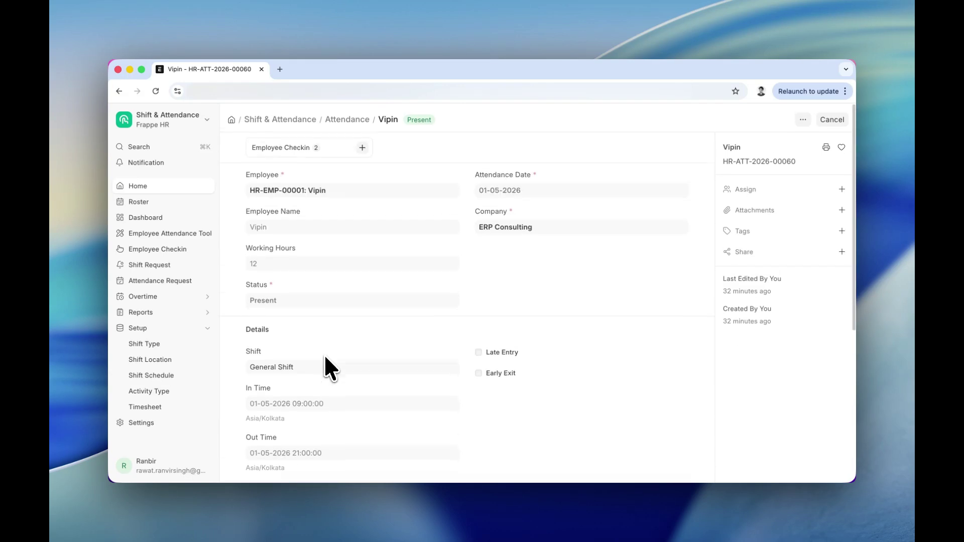
{"action": "scroll", "coordinate": [334, 346], "scroll_direction": "down", "scroll_amount": 5}
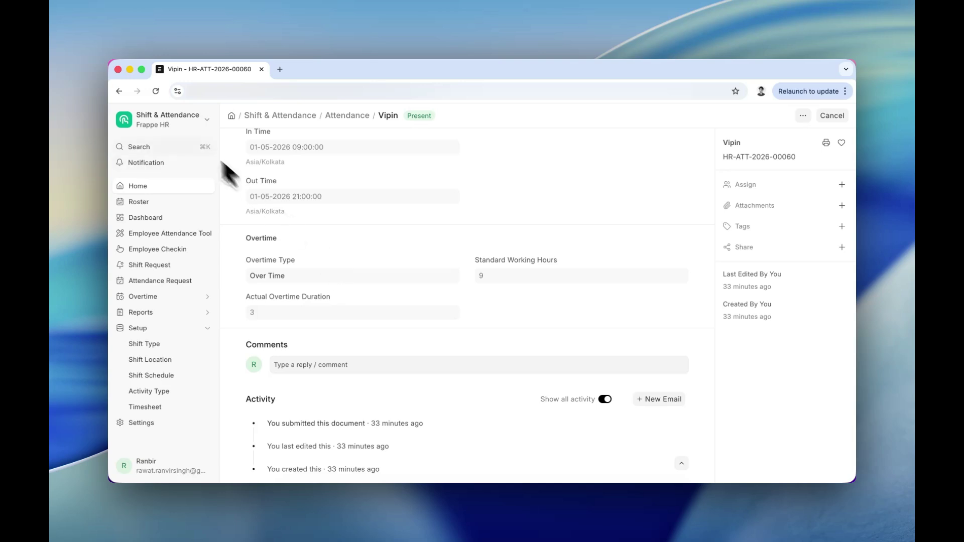
{"action": "left_click", "coordinate": [177, 124]}
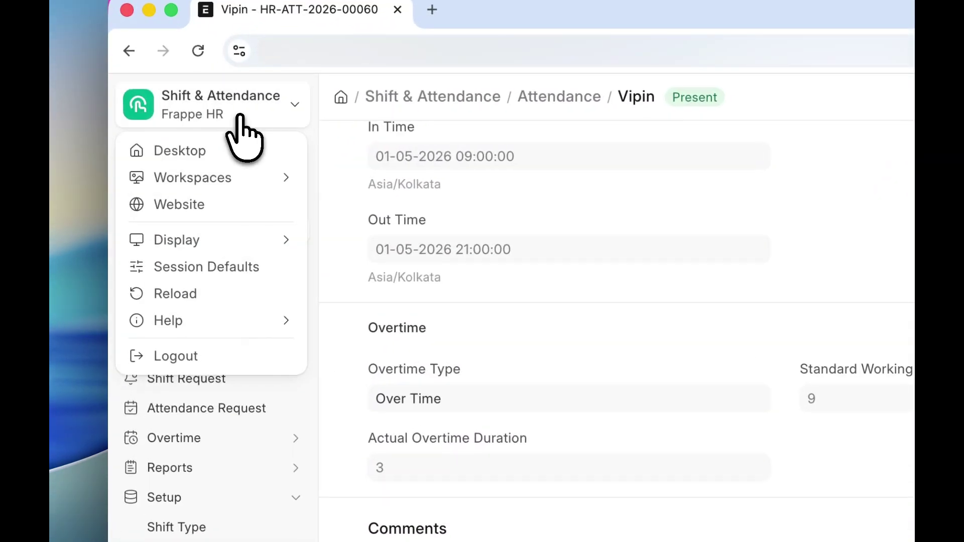
{"action": "mouse_move", "coordinate": [259, 176]}
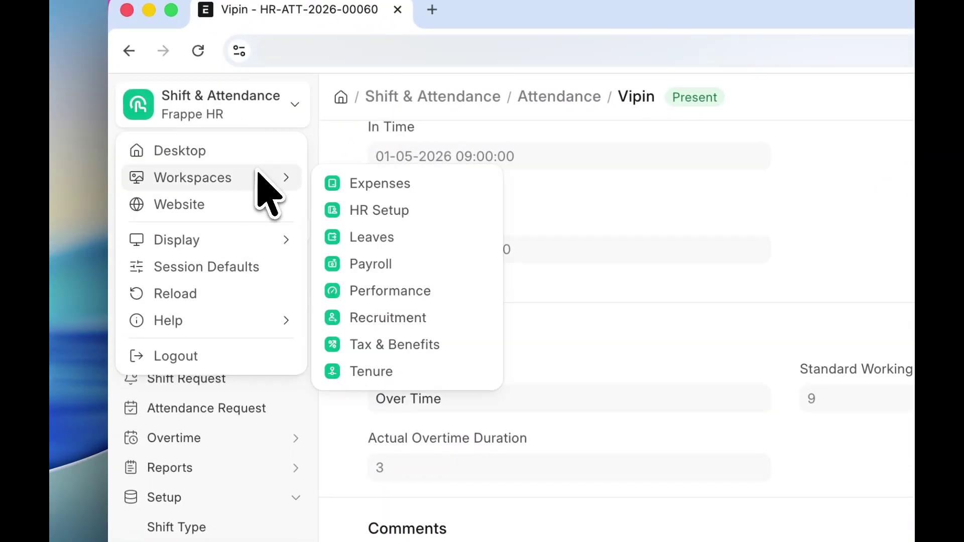
{"action": "left_click", "coordinate": [359, 262]}
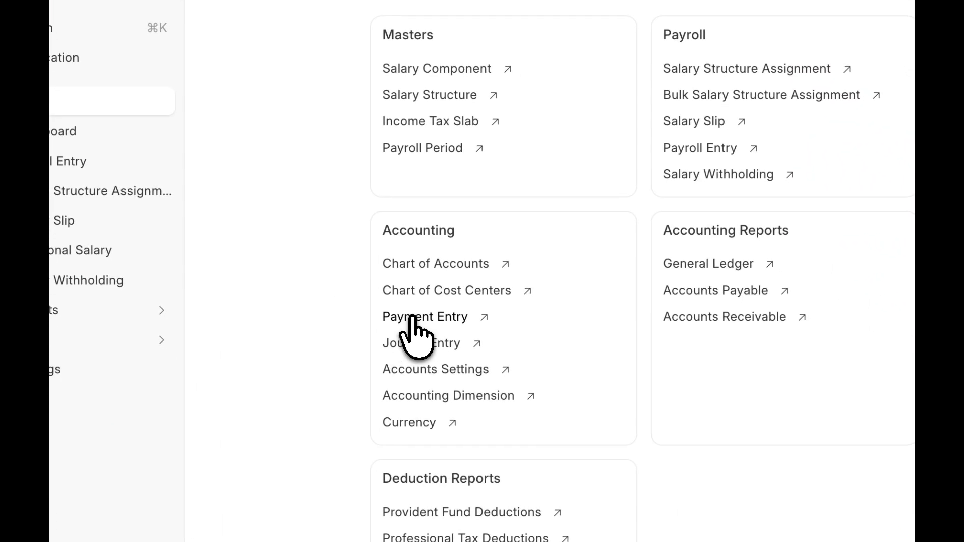
{"action": "left_click", "coordinate": [547, 442]}
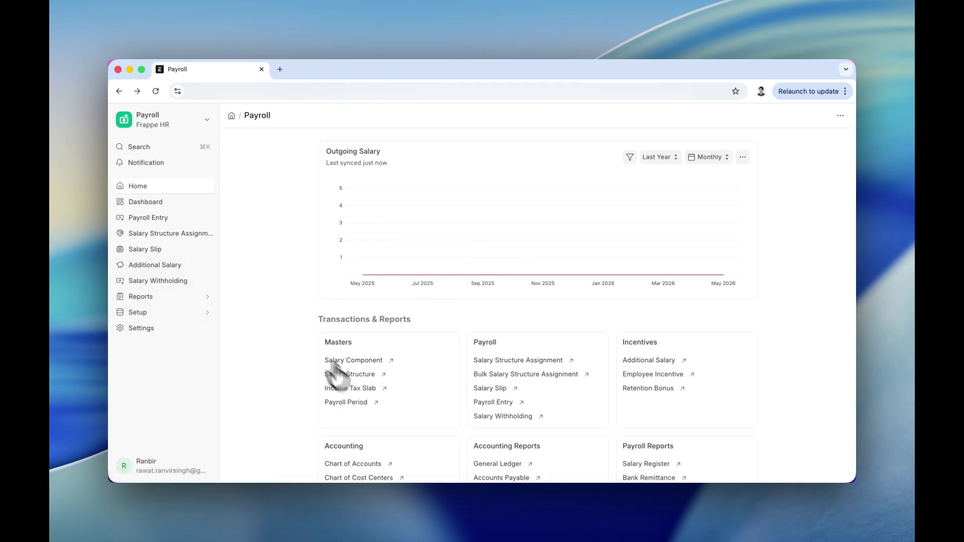
{"action": "scroll", "coordinate": [393, 422], "scroll_direction": "down", "scroll_amount": 5}
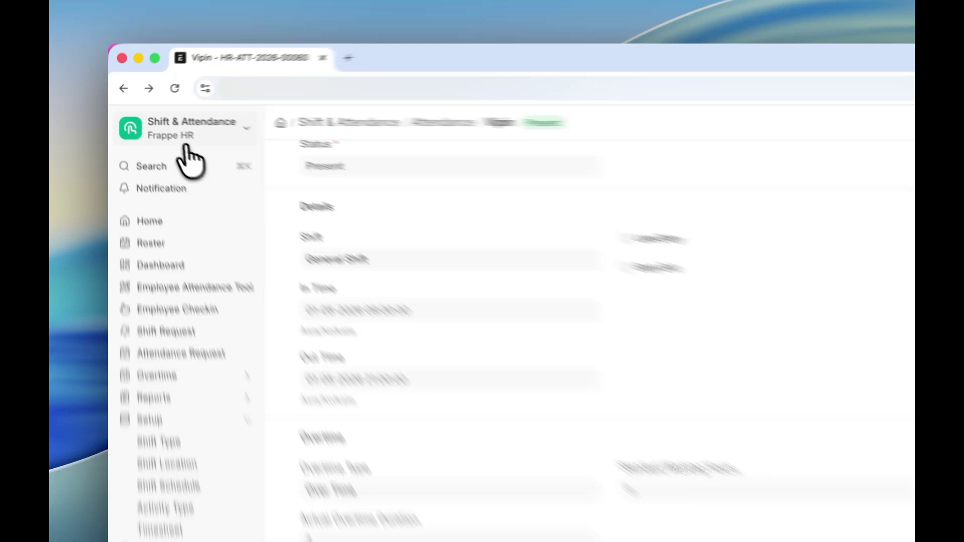
Switch to the Payroll workspace and start a new payroll entry.
{"action": "left_click", "coordinate": [160, 125]}
{"action": "mouse_move", "coordinate": [177, 157]}
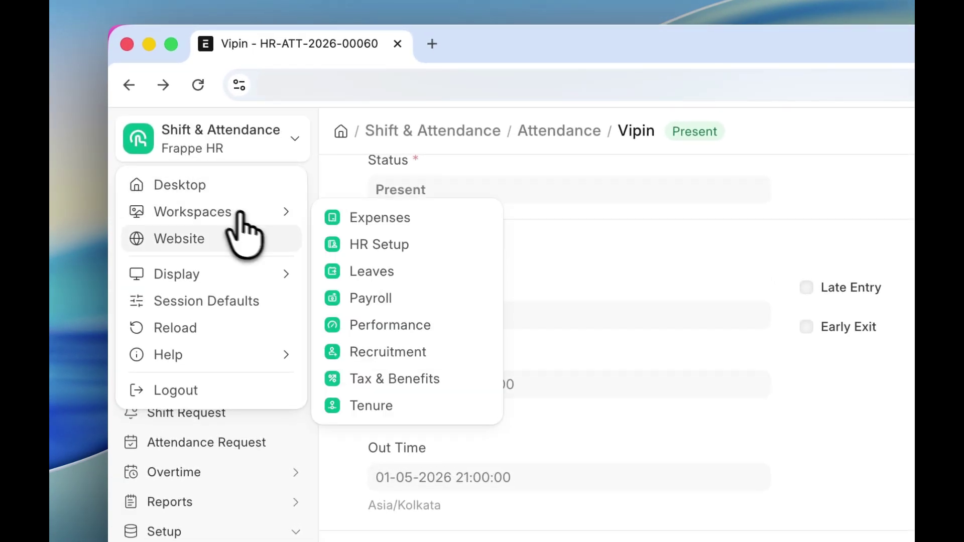
{"action": "left_click", "coordinate": [394, 300]}
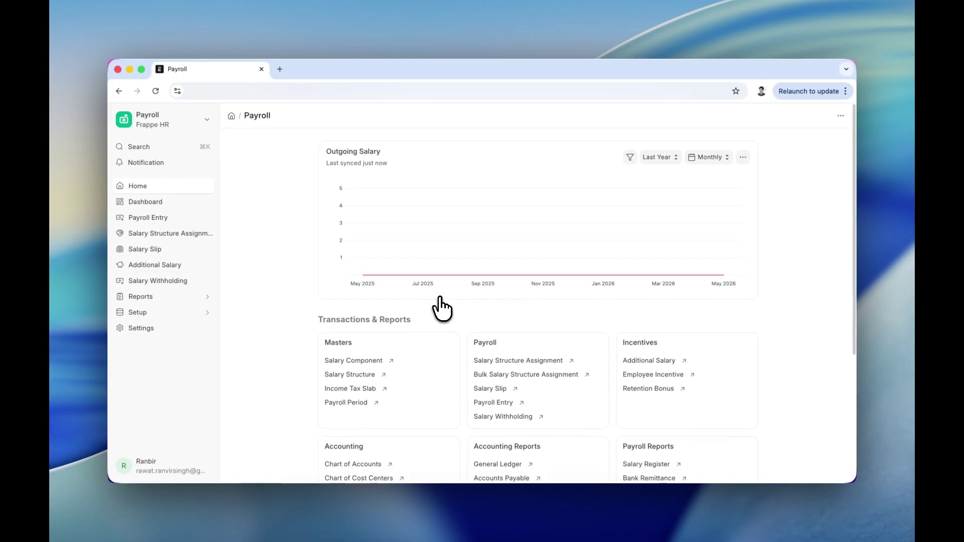
{"action": "scroll", "coordinate": [440, 307], "scroll_direction": "down", "scroll_amount": 2}
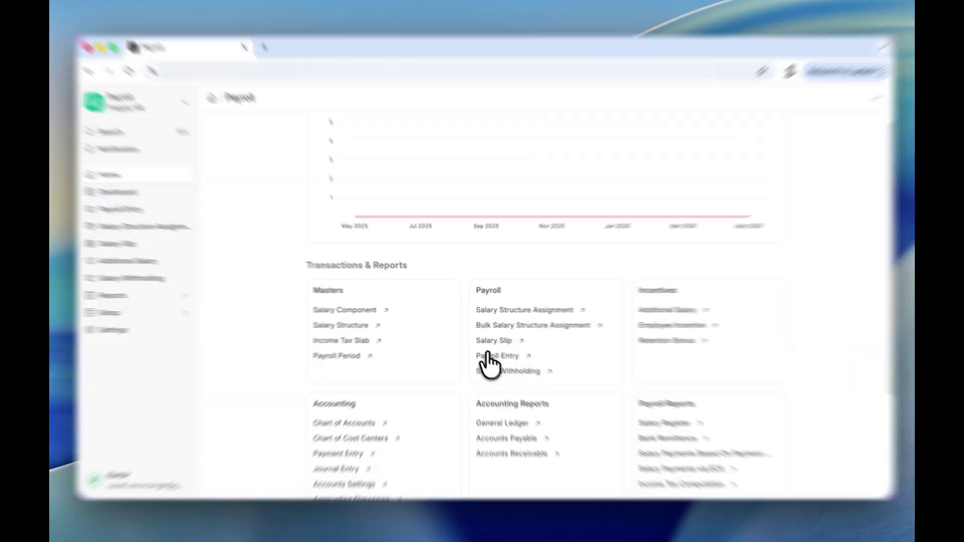
{"action": "left_click", "coordinate": [493, 352]}
{"action": "left_click", "coordinate": [583, 351]}
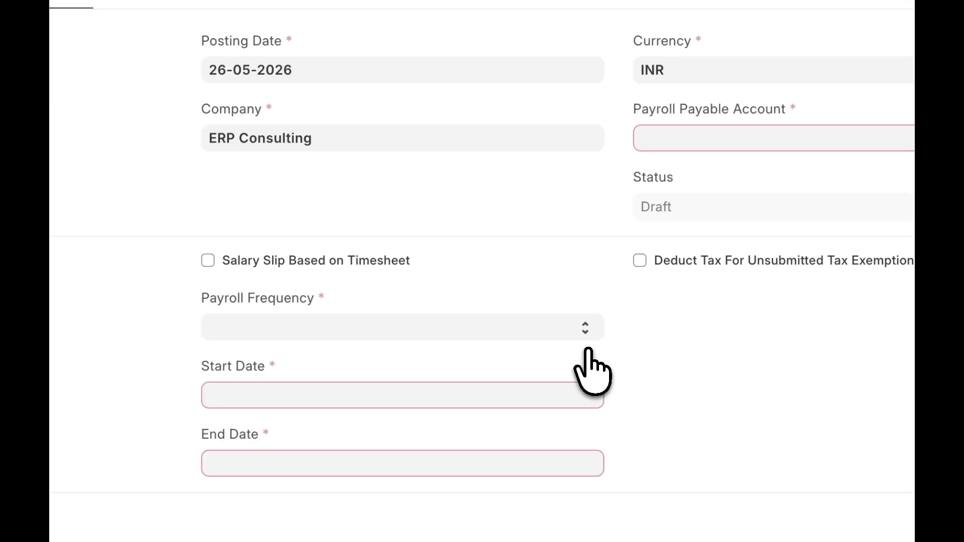
Set the payroll entry's payable account to Payroll Payable - EC and its payroll frequency to Monthly, and save it.
{"action": "left_click", "coordinate": [703, 139]}
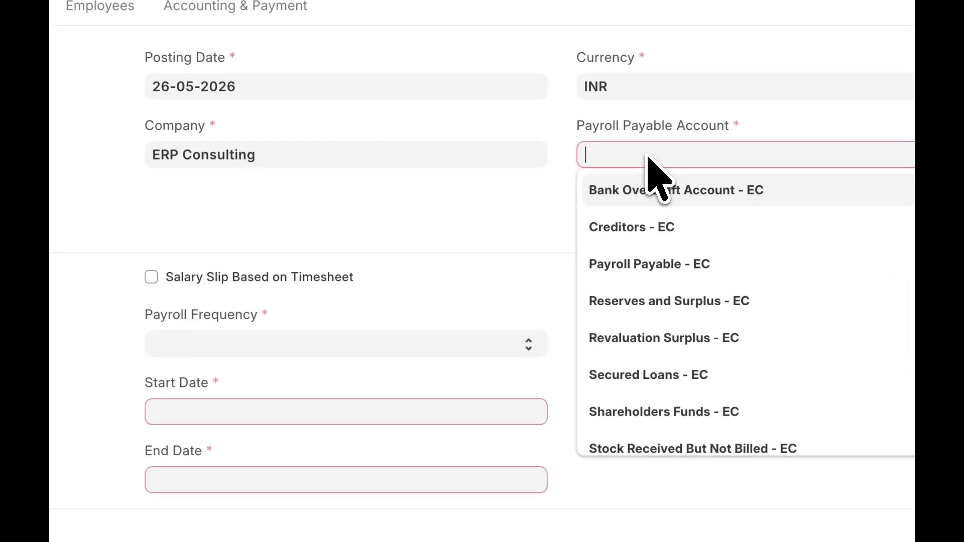
{"action": "left_click", "coordinate": [650, 264]}
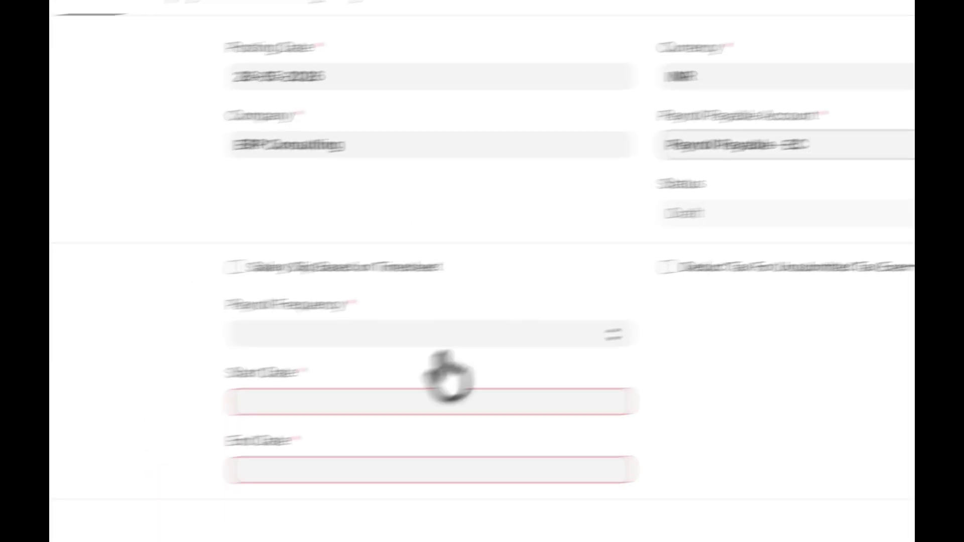
{"action": "left_click", "coordinate": [217, 412]}
{"action": "left_click", "coordinate": [387, 319]}
{"action": "left_click", "coordinate": [455, 317]}
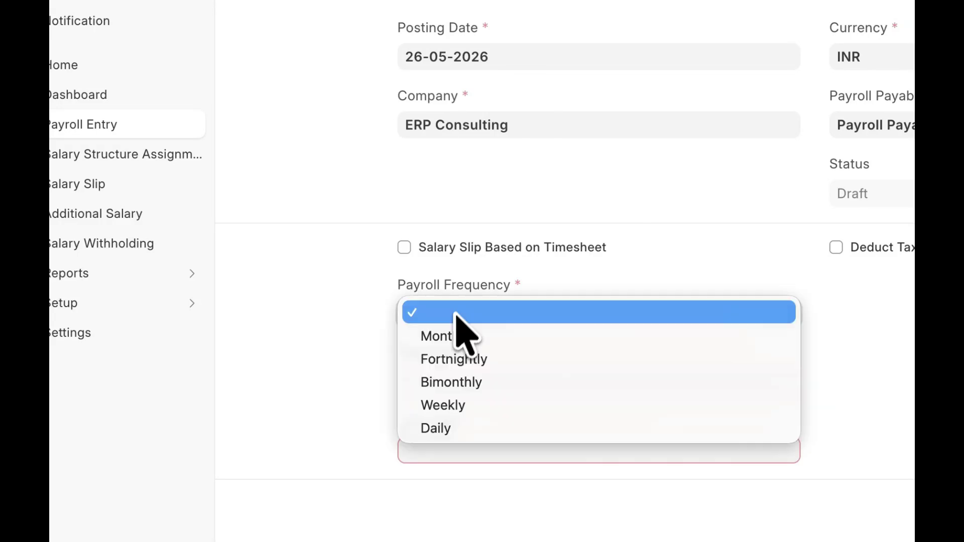
{"action": "left_click", "coordinate": [452, 334]}
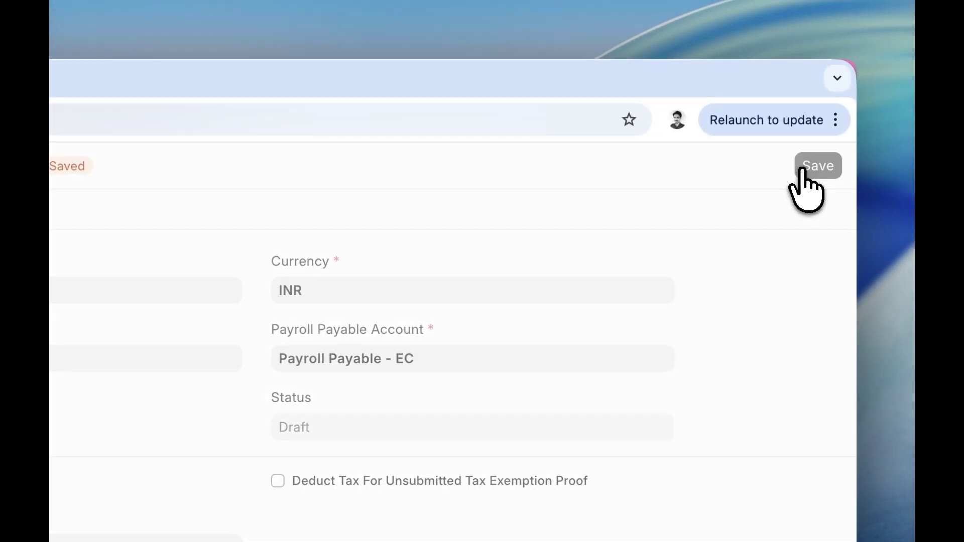
{"action": "left_click", "coordinate": [803, 168]}
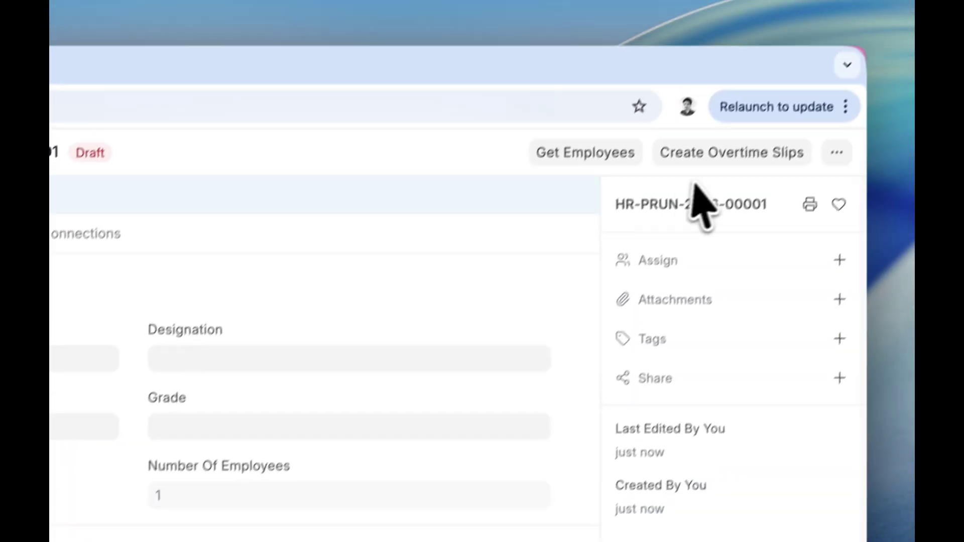
Create the overtime slips for the payroll entry and show its connected documents.
{"action": "left_click", "coordinate": [728, 154]}
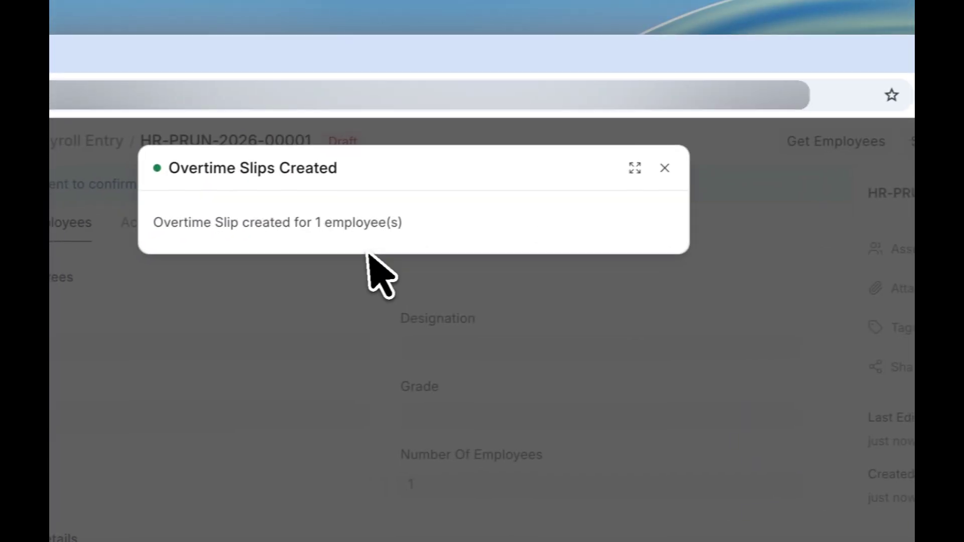
{"action": "left_click", "coordinate": [500, 276]}
{"action": "left_click", "coordinate": [351, 228]}
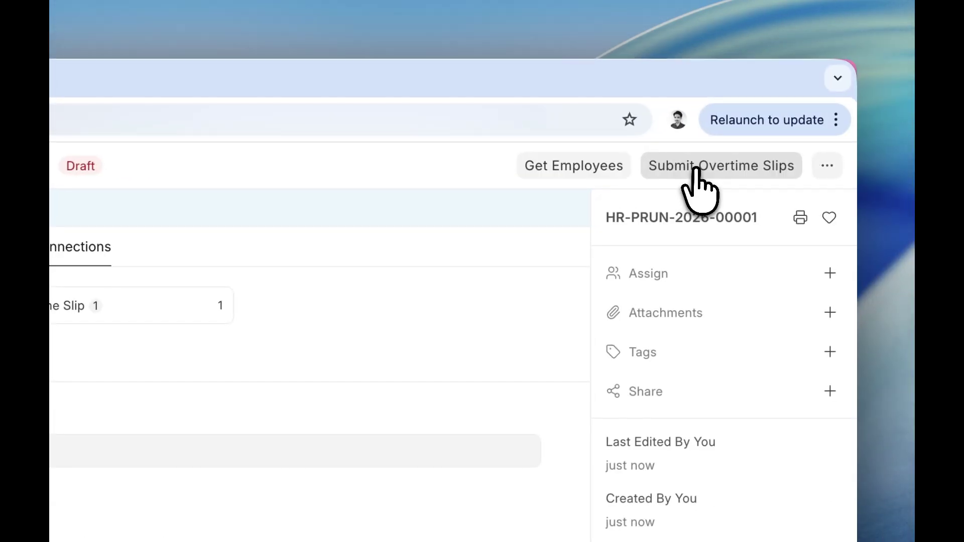
Submit the payroll entry's overtime slips and create its salary slips.
{"action": "left_click", "coordinate": [696, 171]}
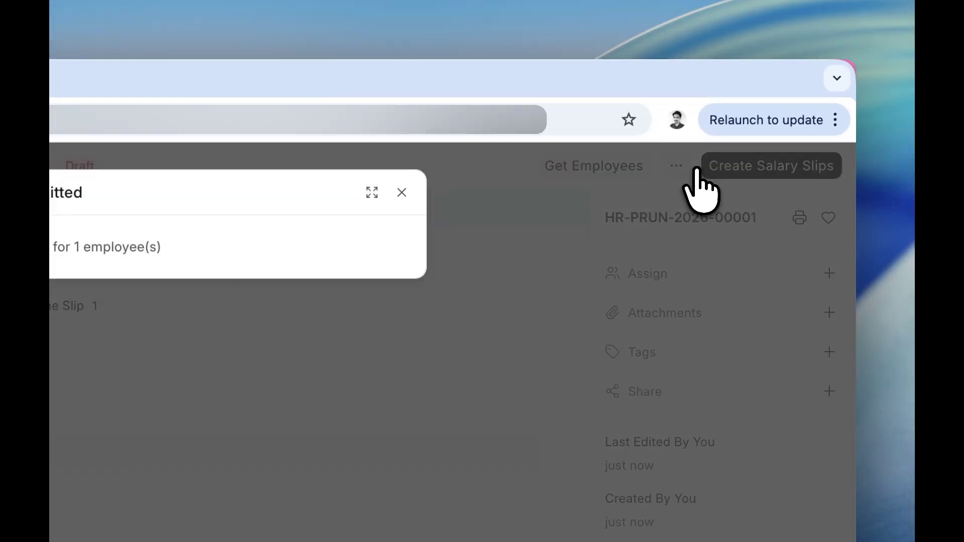
{"action": "left_click", "coordinate": [486, 301]}
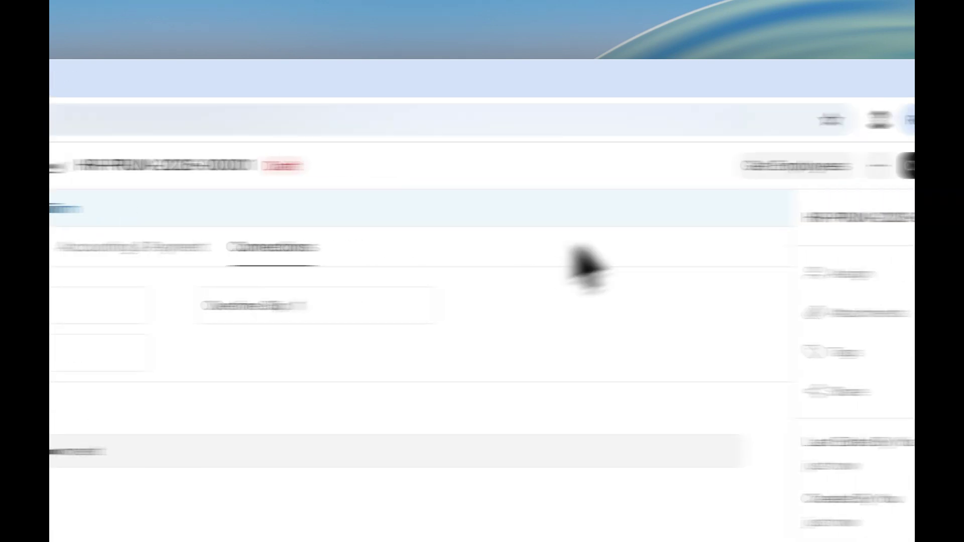
{"action": "left_click", "coordinate": [721, 173]}
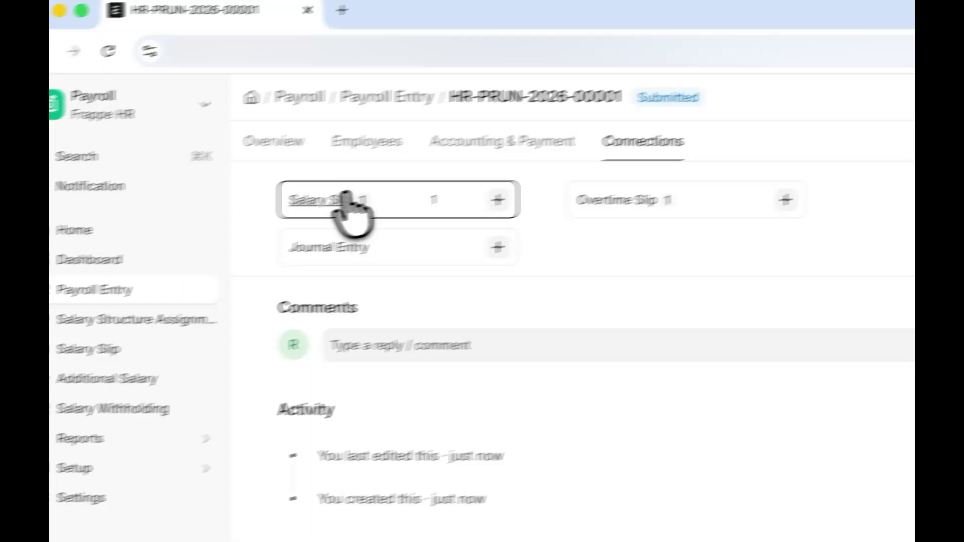
Review the Over Time earning, deductions and gross pay in the linked draft salary slip, and return to the payroll entry.
{"action": "left_click", "coordinate": [340, 197]}
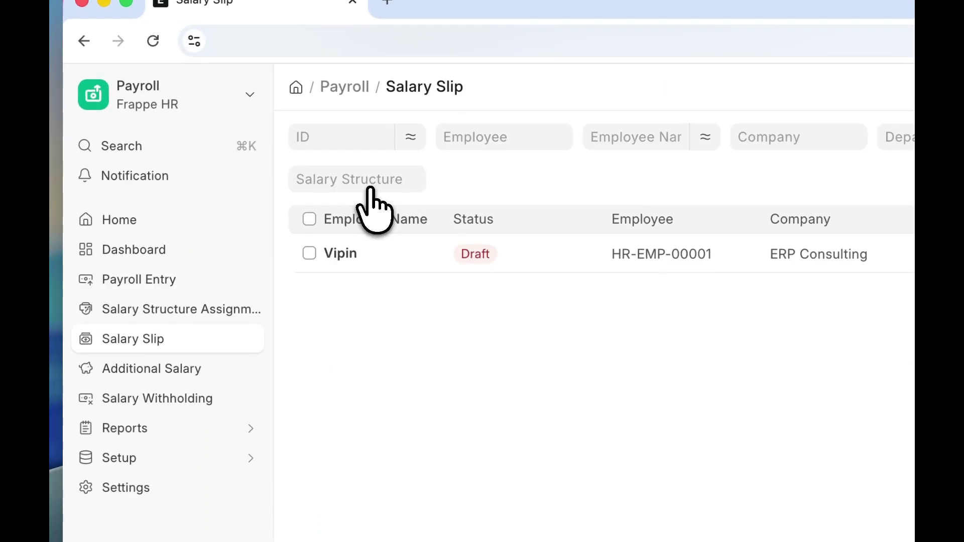
{"action": "left_click", "coordinate": [346, 254]}
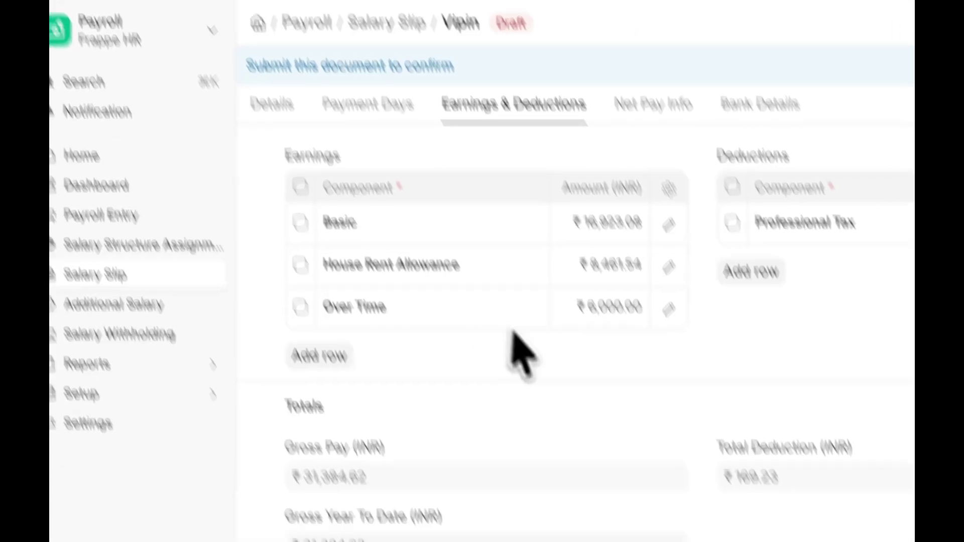
{"action": "scroll", "coordinate": [510, 421], "scroll_direction": "down", "scroll_amount": 2}
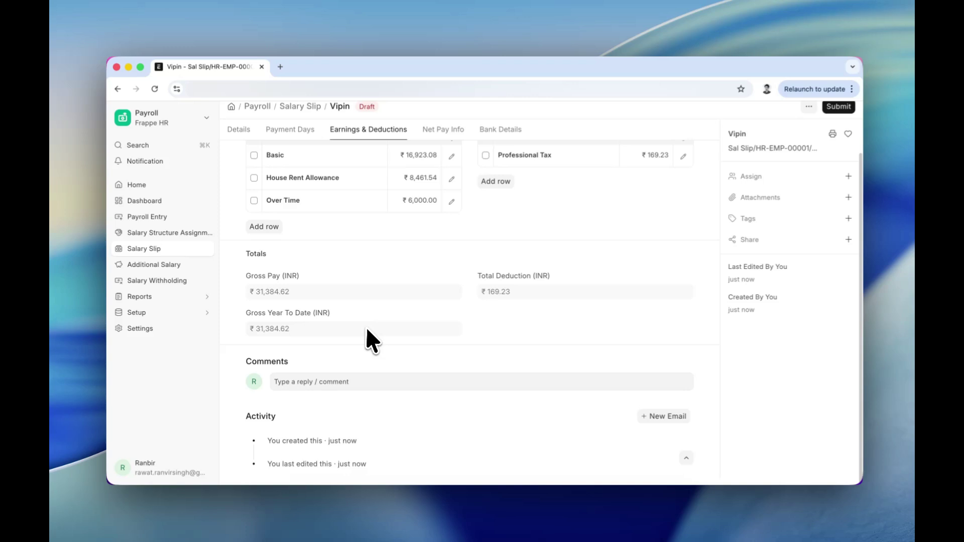
{"action": "scroll", "coordinate": [365, 329], "scroll_direction": "up", "scroll_amount": 3}
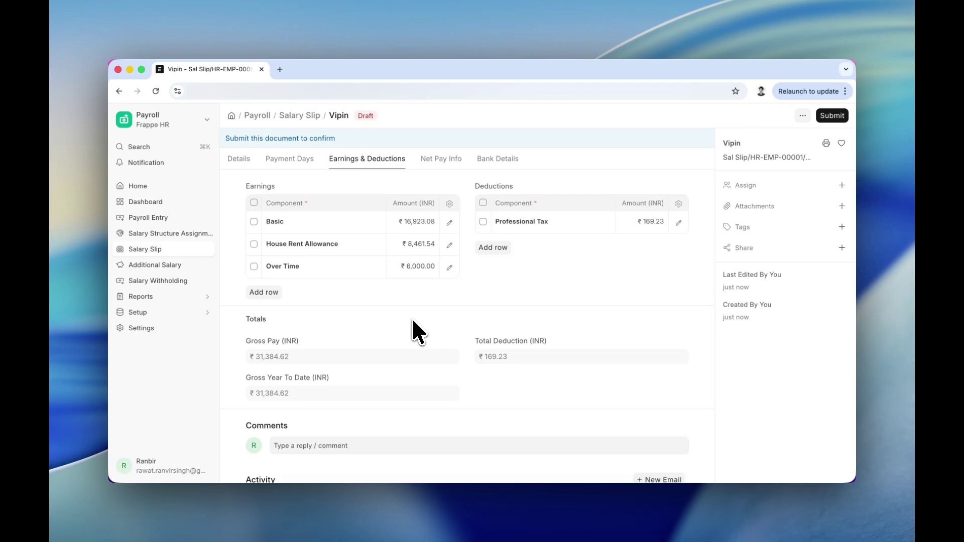
{"action": "scroll", "coordinate": [412, 318], "scroll_direction": "left", "scroll_amount": 5}
{"action": "scroll", "coordinate": [411, 317], "scroll_direction": "left", "scroll_amount": 5}
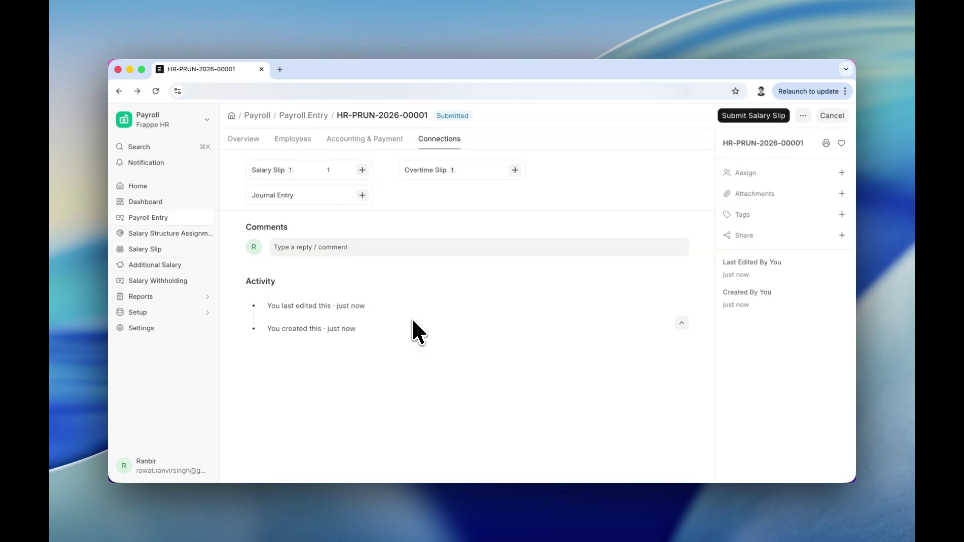